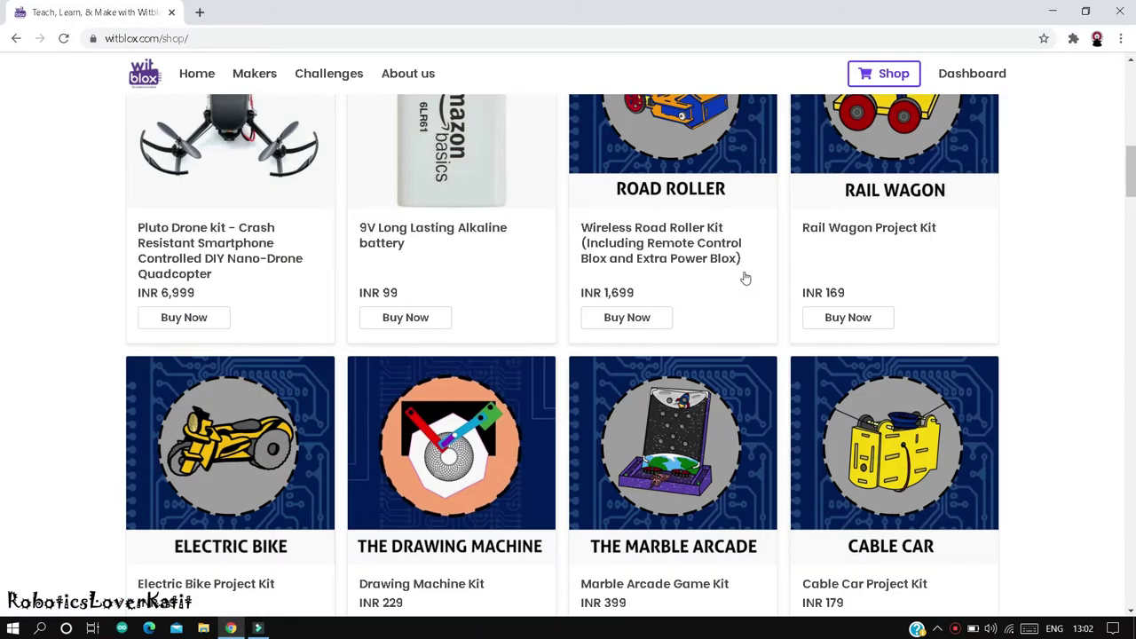
scroll(746, 277, down, 2)
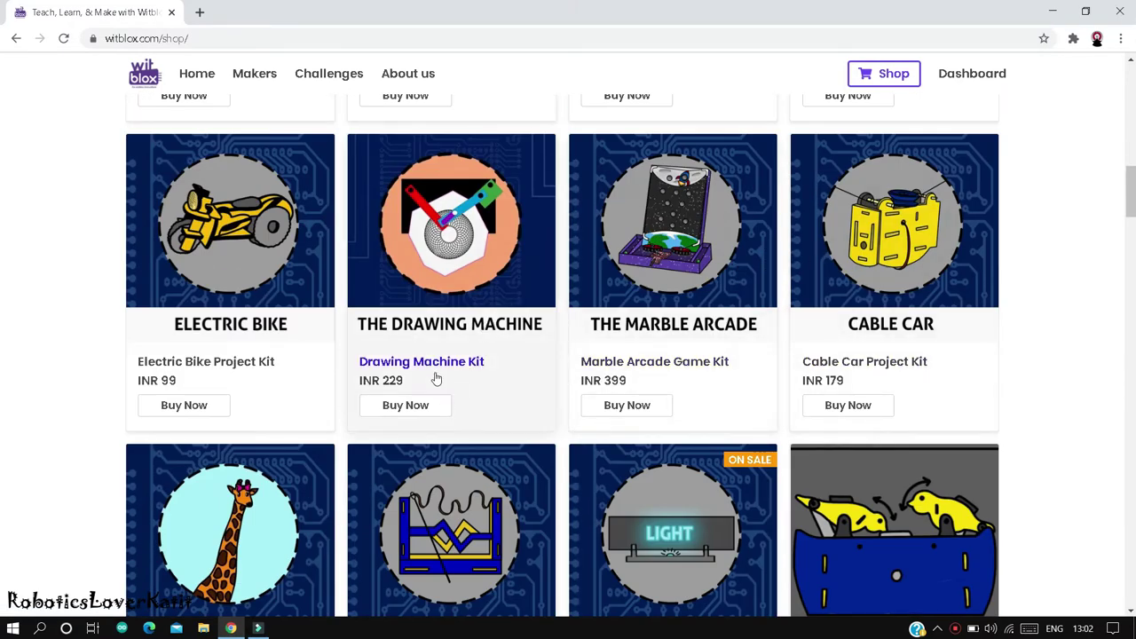
Open the Drawing Machine Kit product page from the shop's product listing.
click(417, 406)
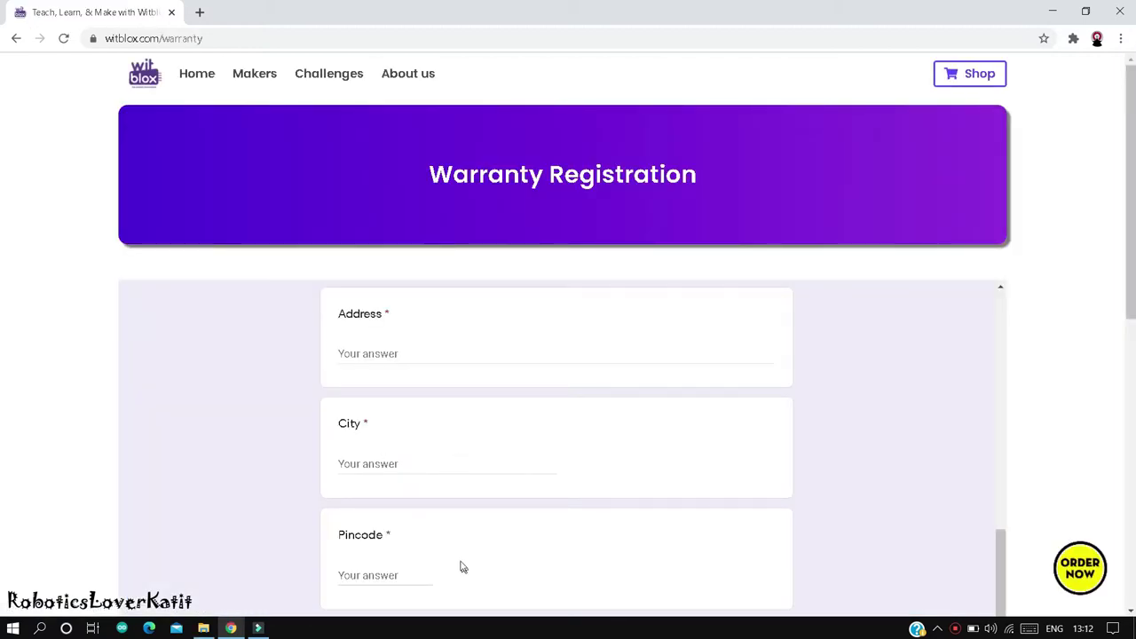
scroll(459, 562, down, 2)
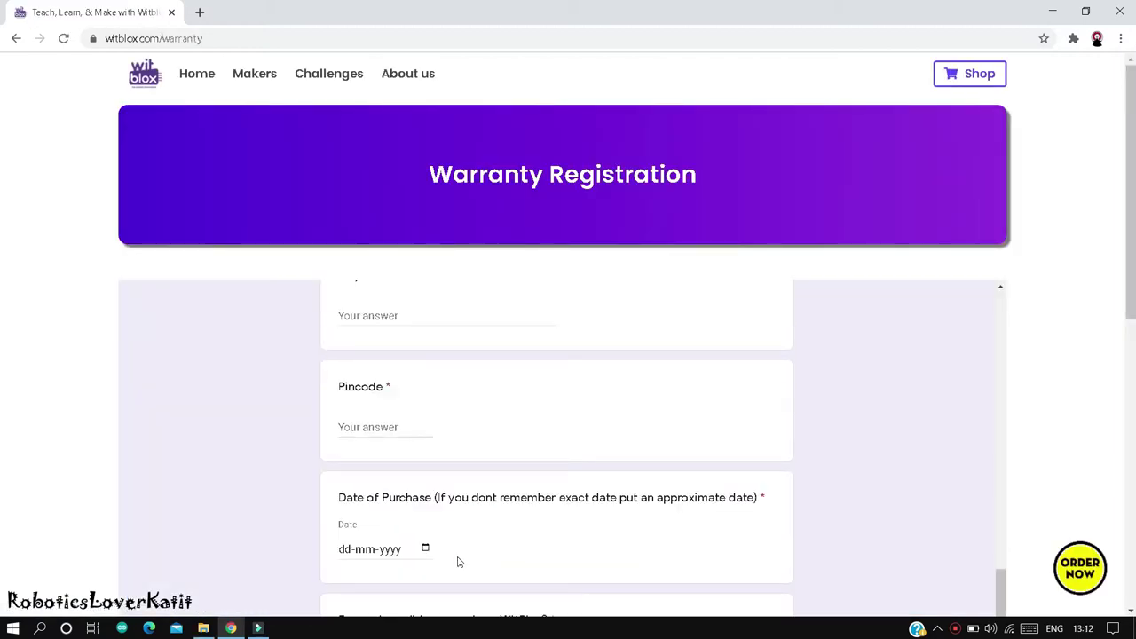
scroll(459, 562, down, 1)
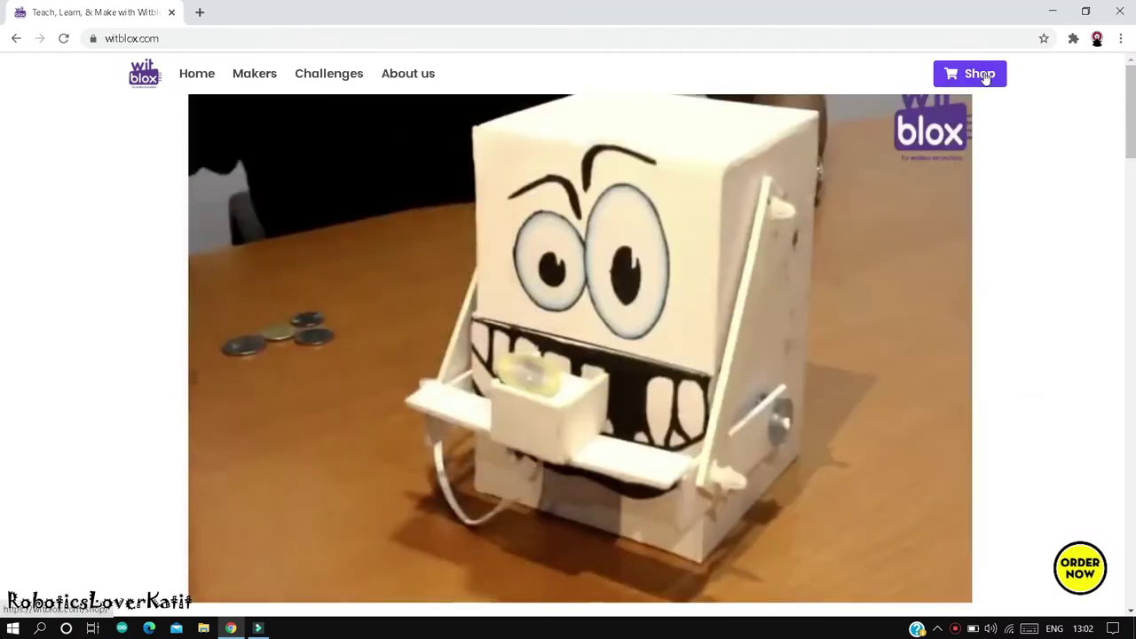
click(978, 73)
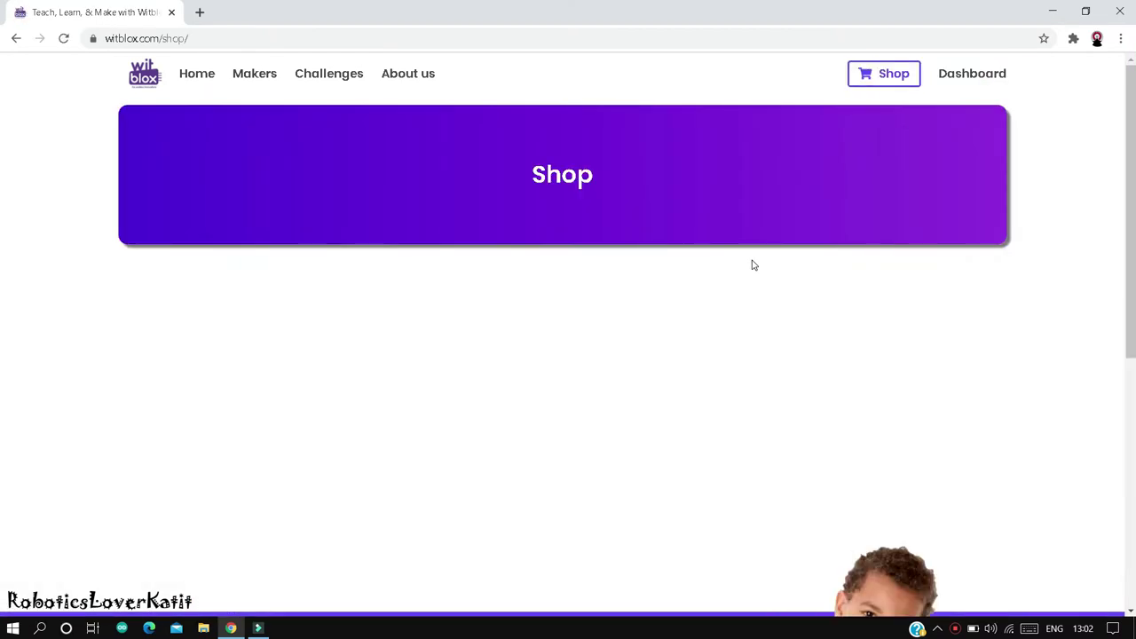
scroll(753, 265, down, 7)
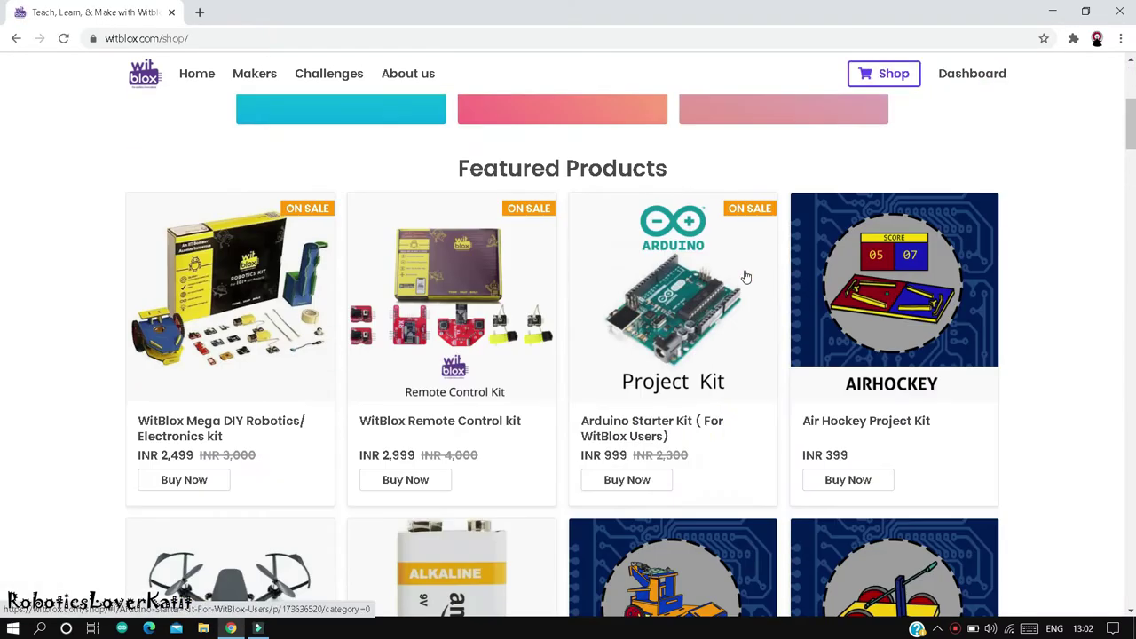
scroll(745, 278, down, 6)
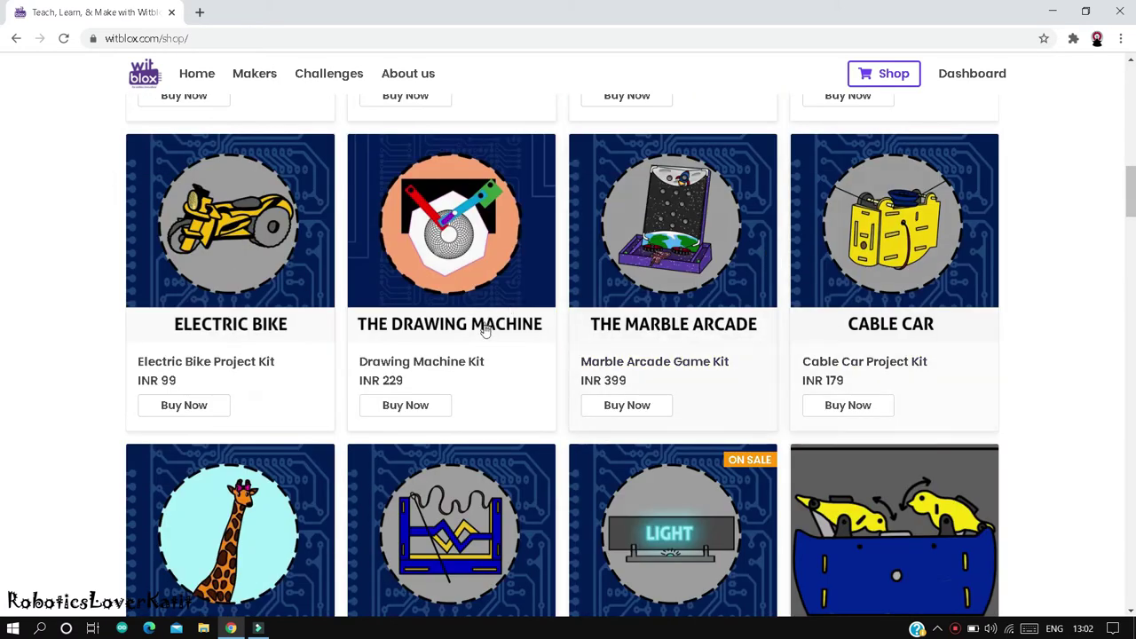
click(424, 410)
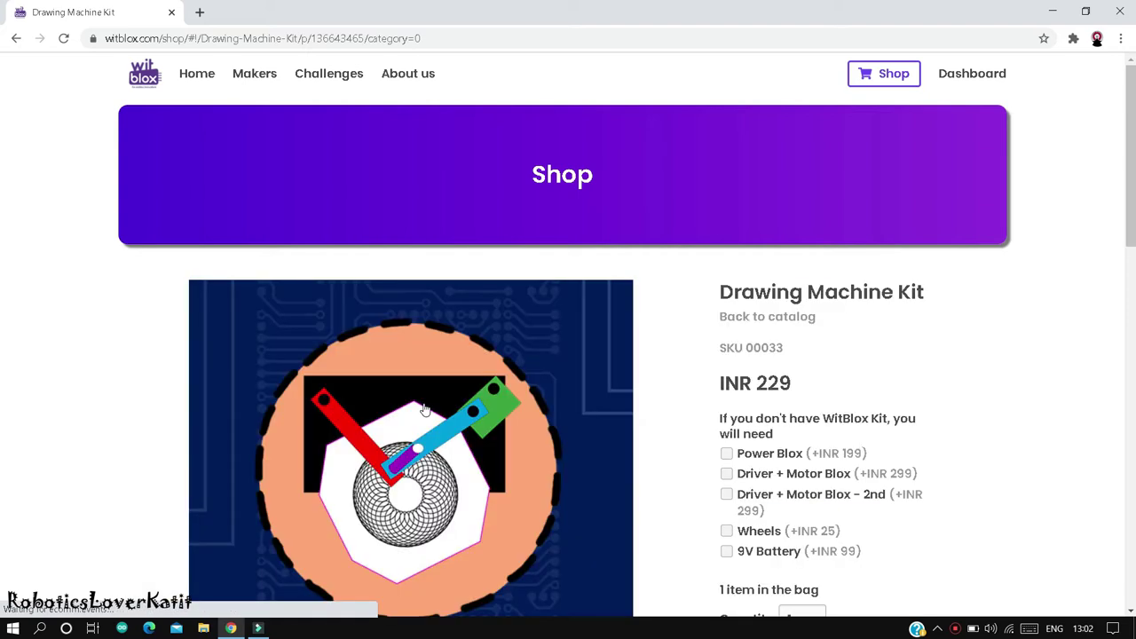
scroll(426, 409, down, 1)
scroll(424, 408, down, 1)
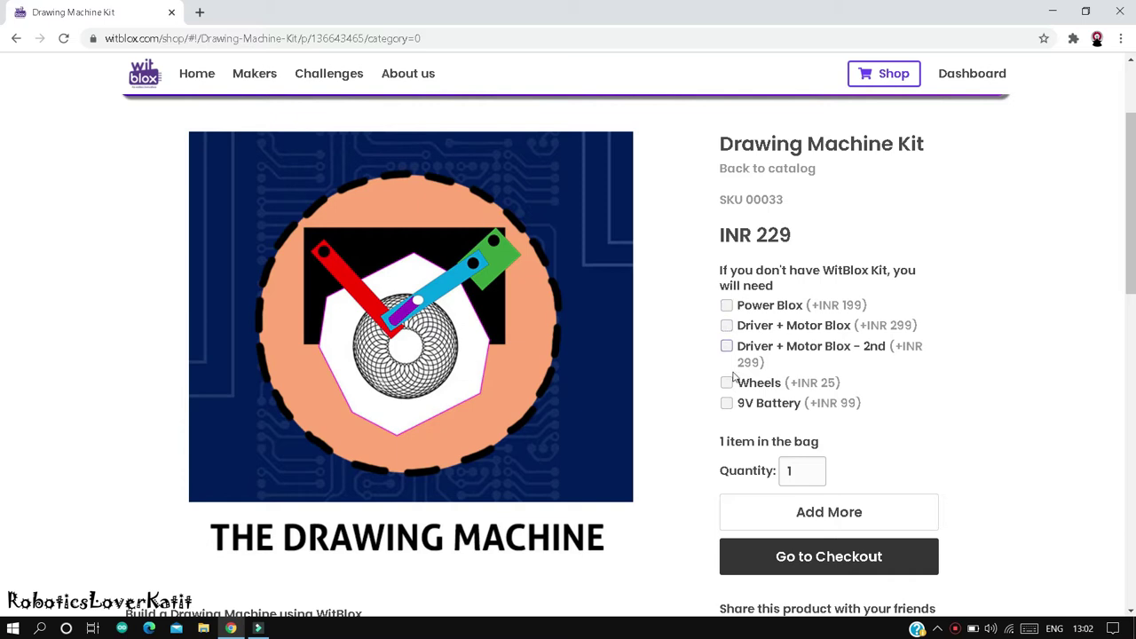
Leave the Power Blox and Driver + Motor Blox add-ons unticked so the kit stays INR 229.
click(726, 306)
click(726, 326)
click(727, 327)
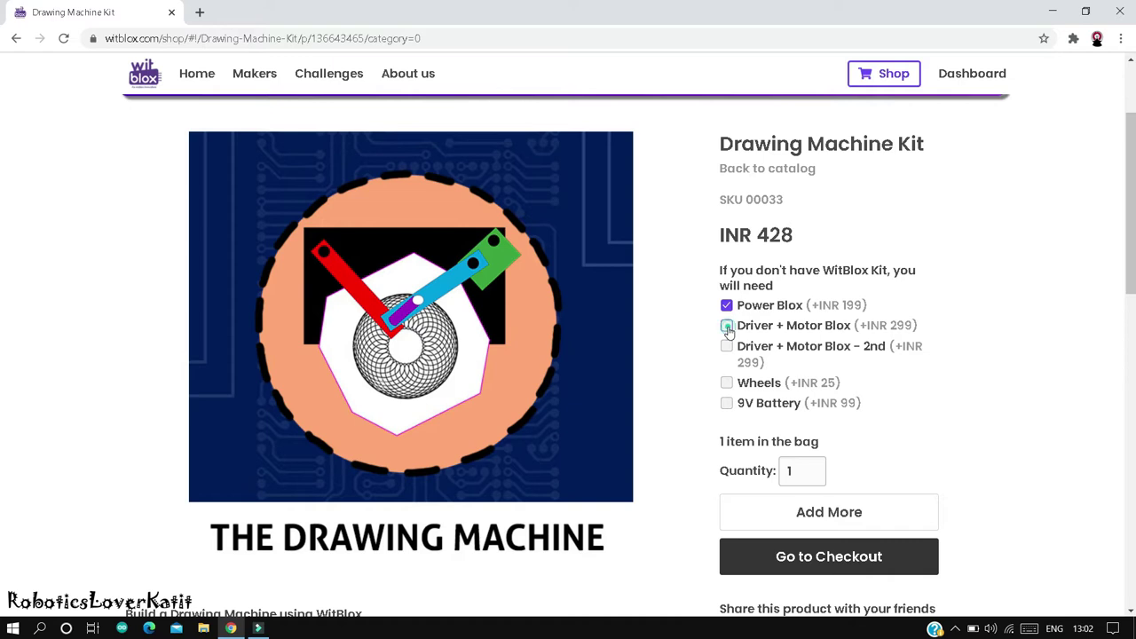
click(727, 327)
click(727, 327)
click(726, 305)
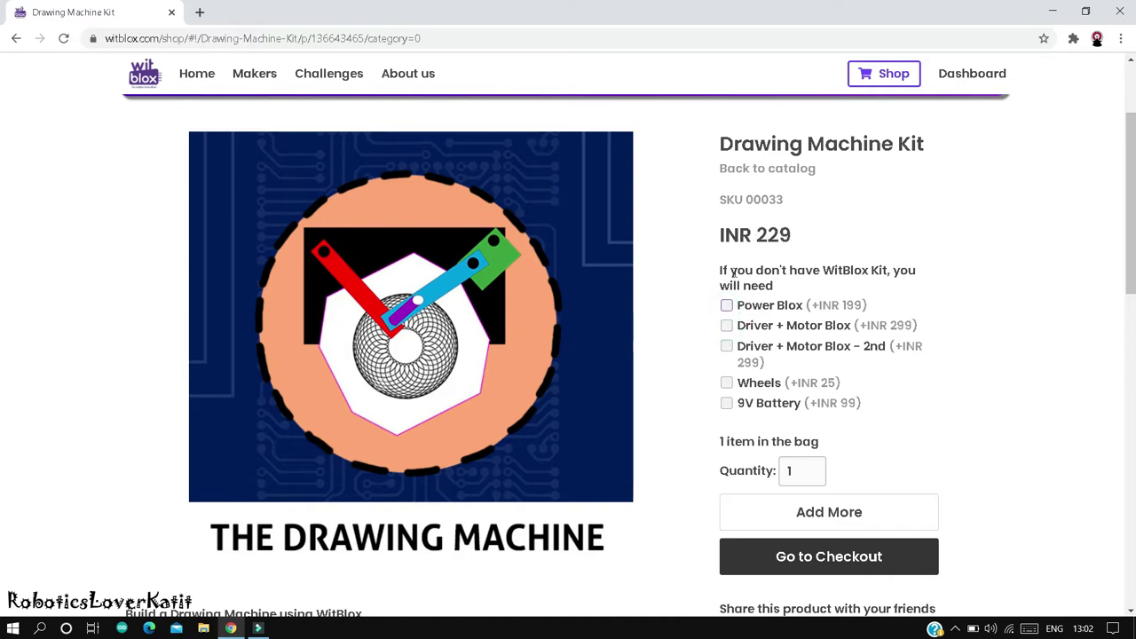
scroll(781, 391, down, 3)
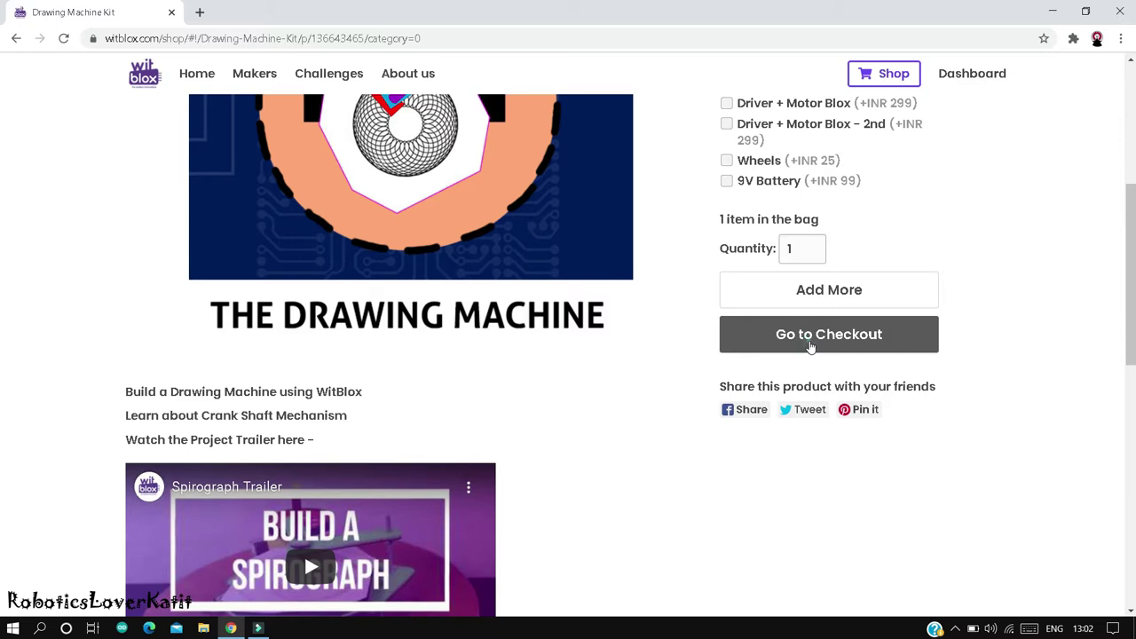
Apply coupon MYFIRSTAPPKIT in the cart, dropping the total to INR 60, and accept the Terms & Conditions.
click(810, 347)
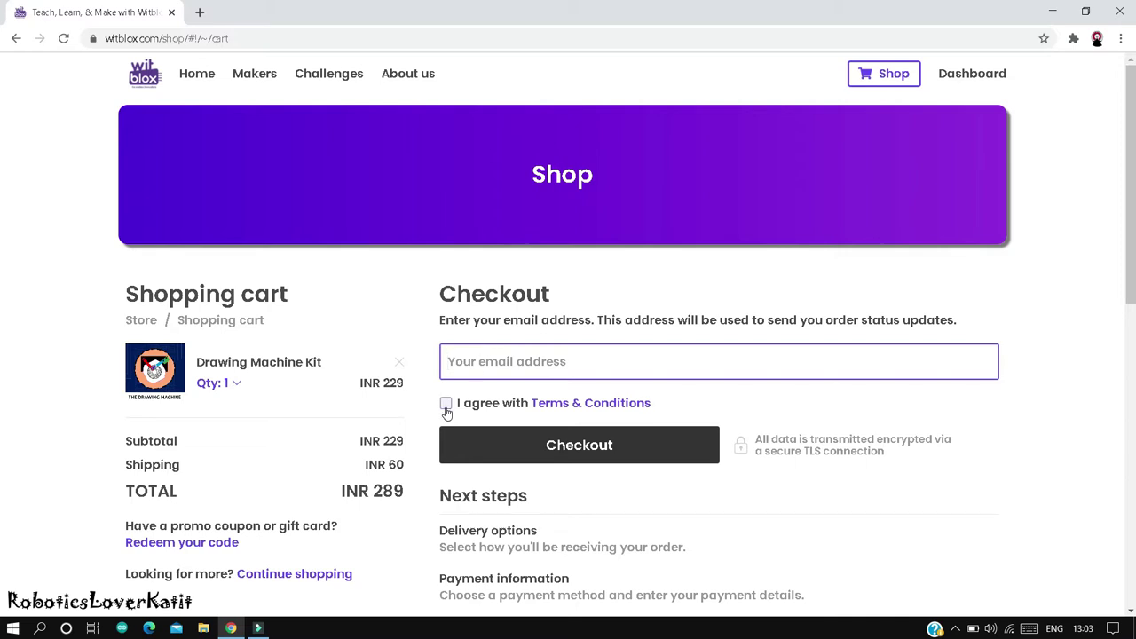
scroll(421, 411, down, 2)
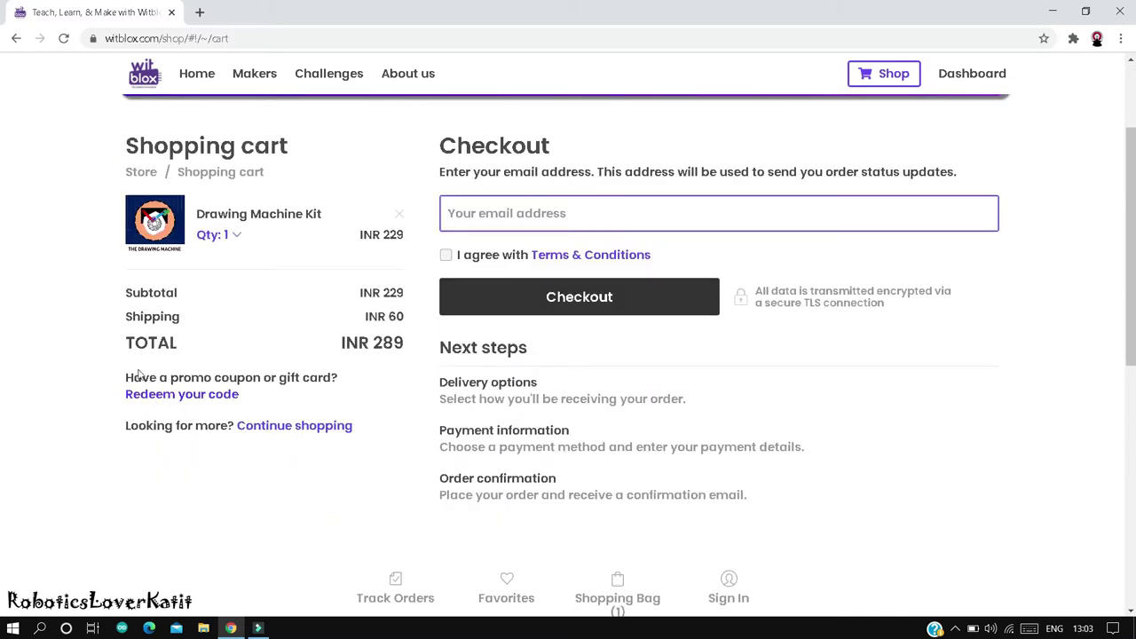
click(205, 396)
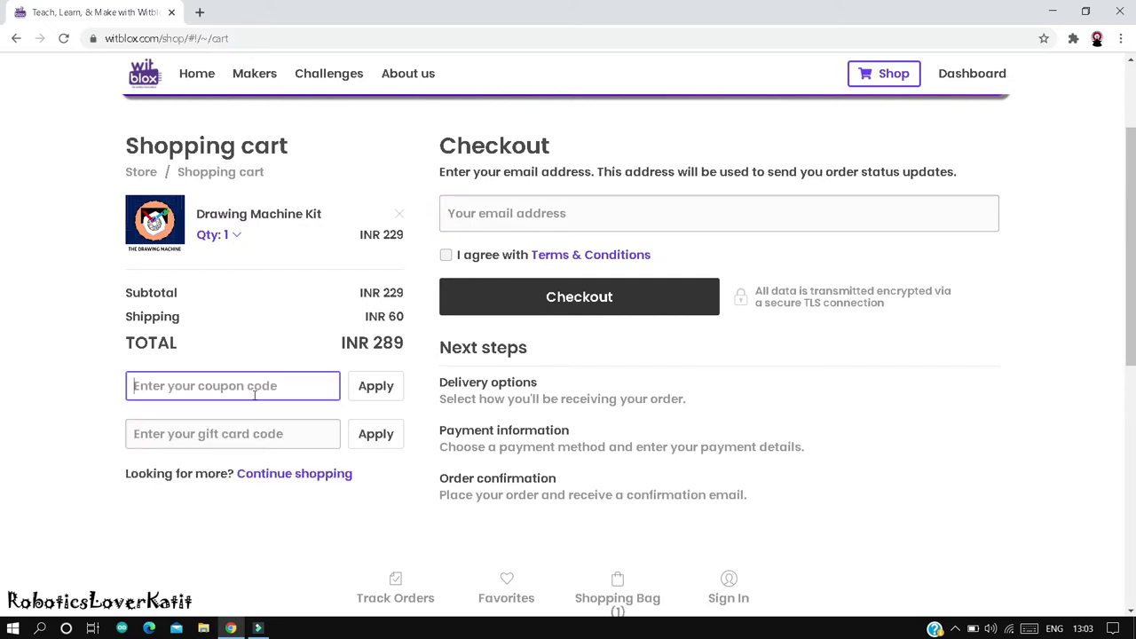
text(MYFIRSTAPPKIT)
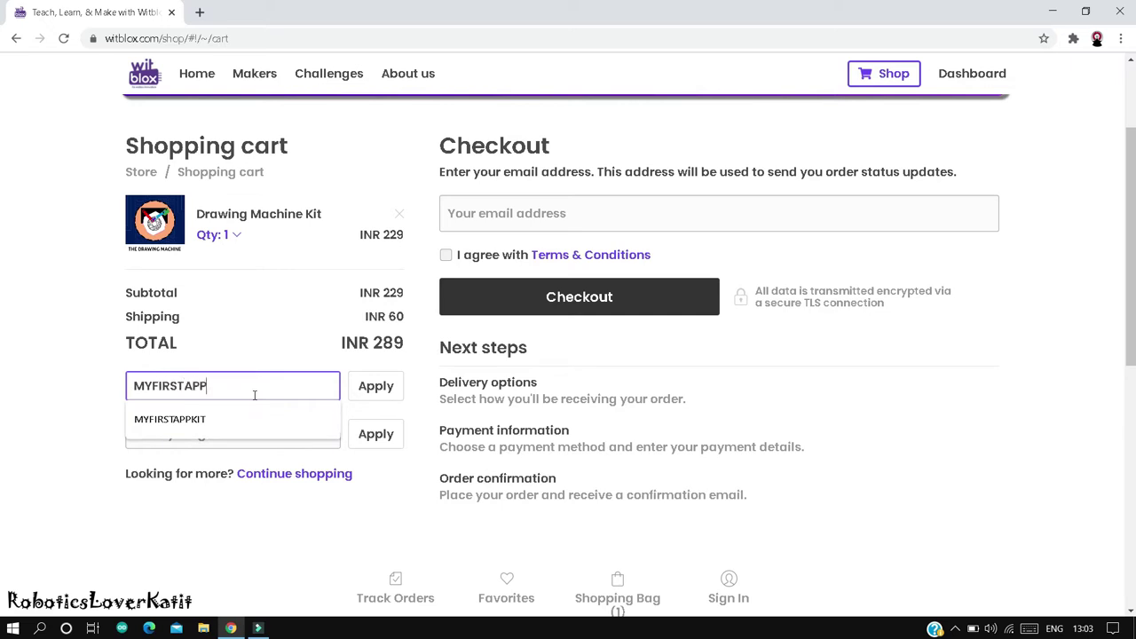
click(383, 390)
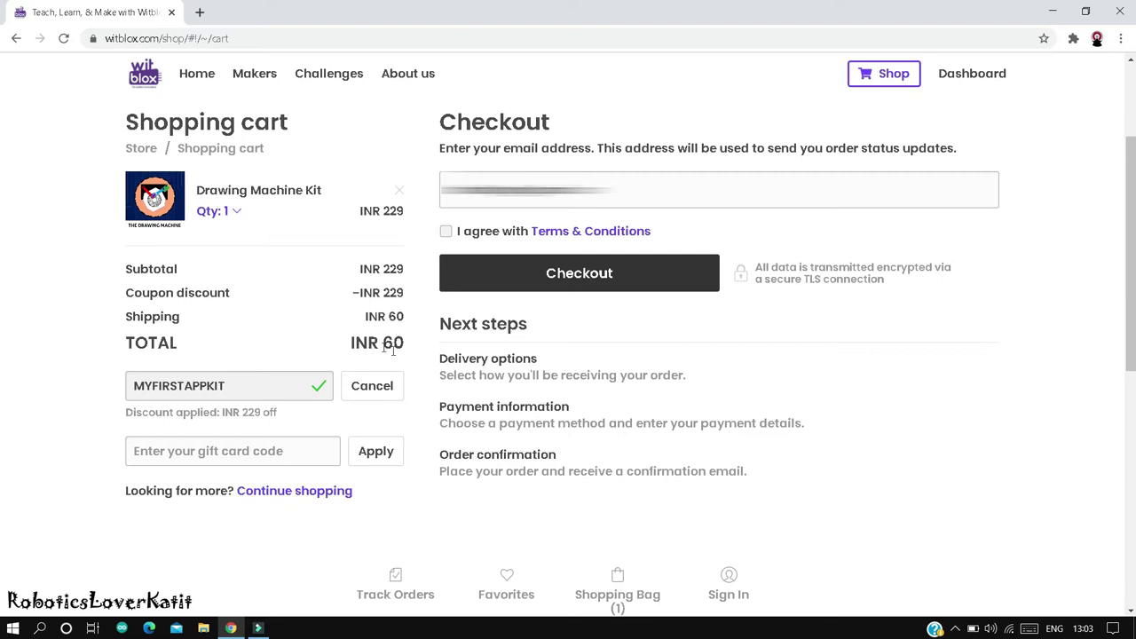
click(446, 379)
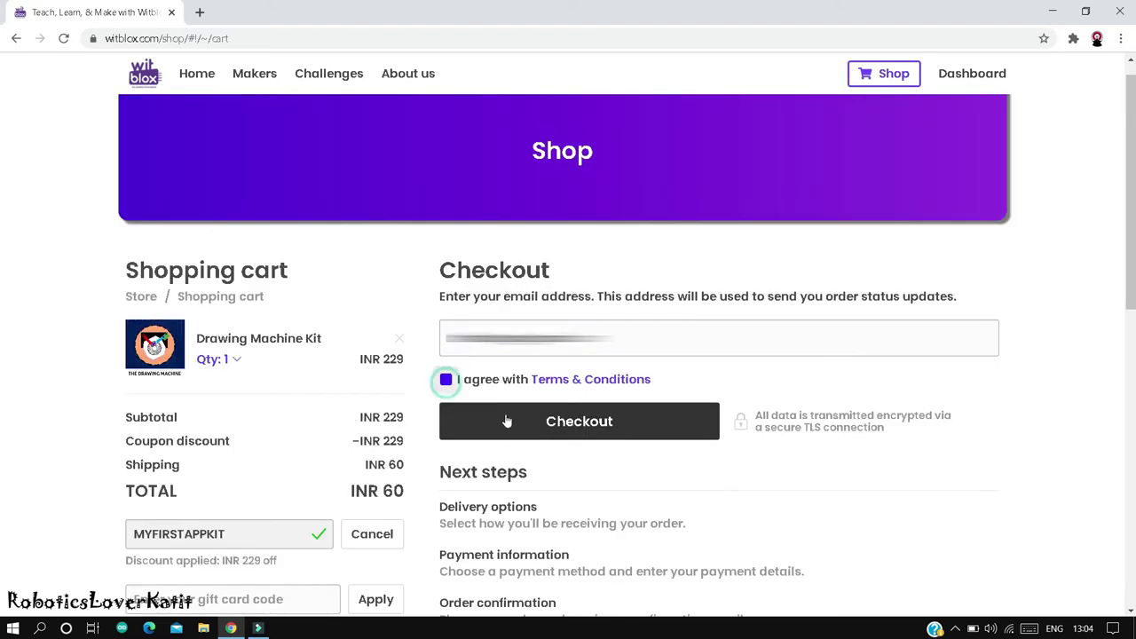
Submit the delivery address and keep All India Shipping at INR 60 selected.
click(577, 428)
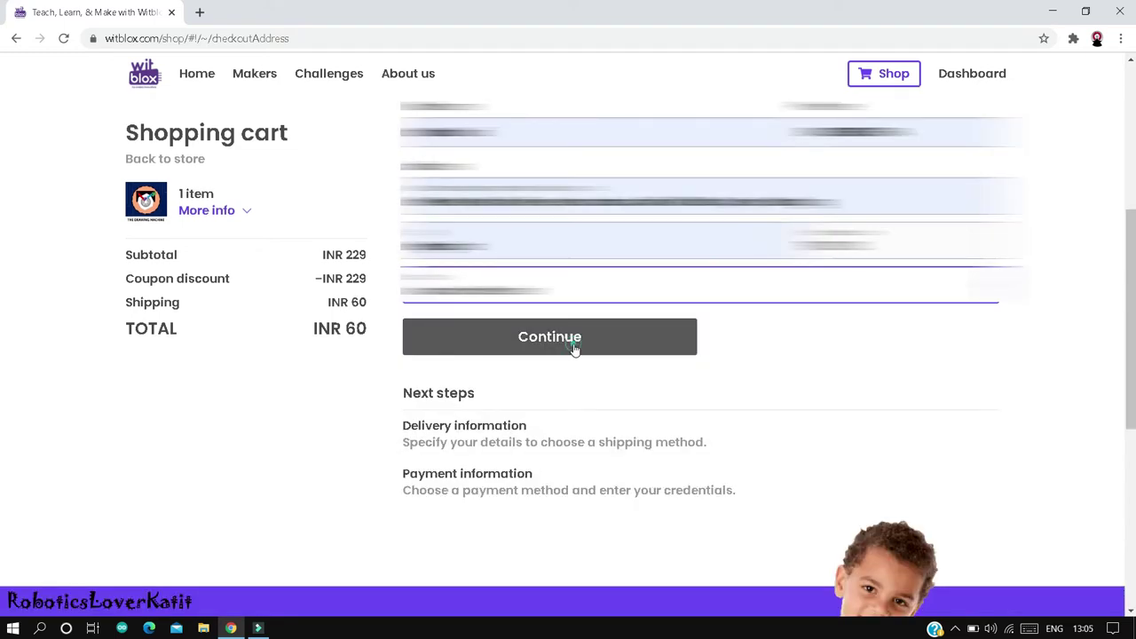
click(574, 349)
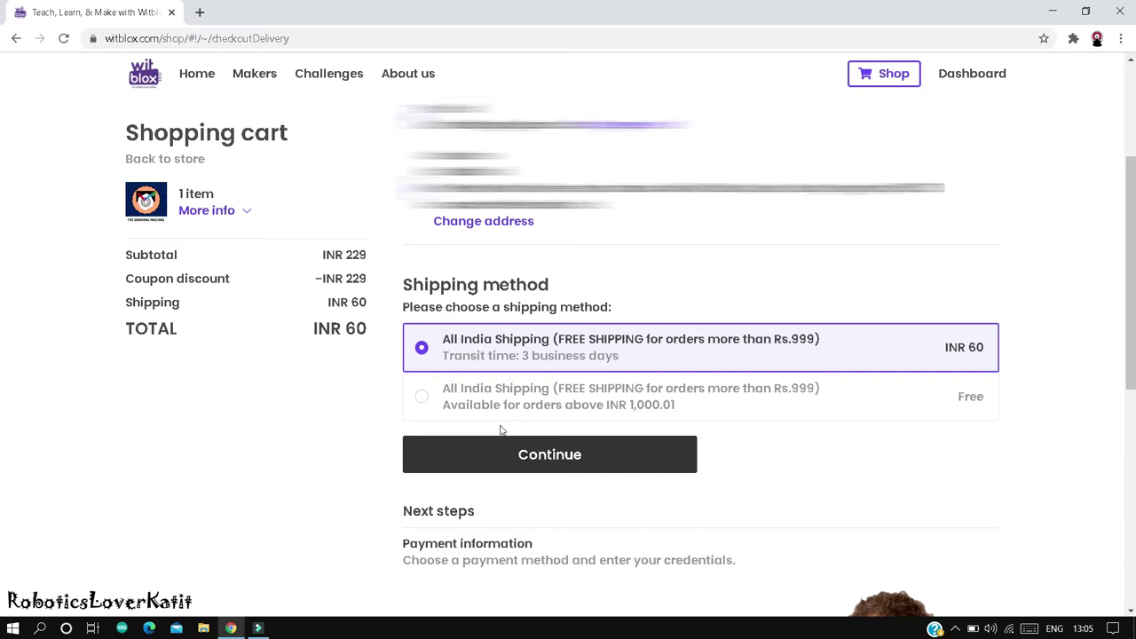
scroll(513, 424, down, 1)
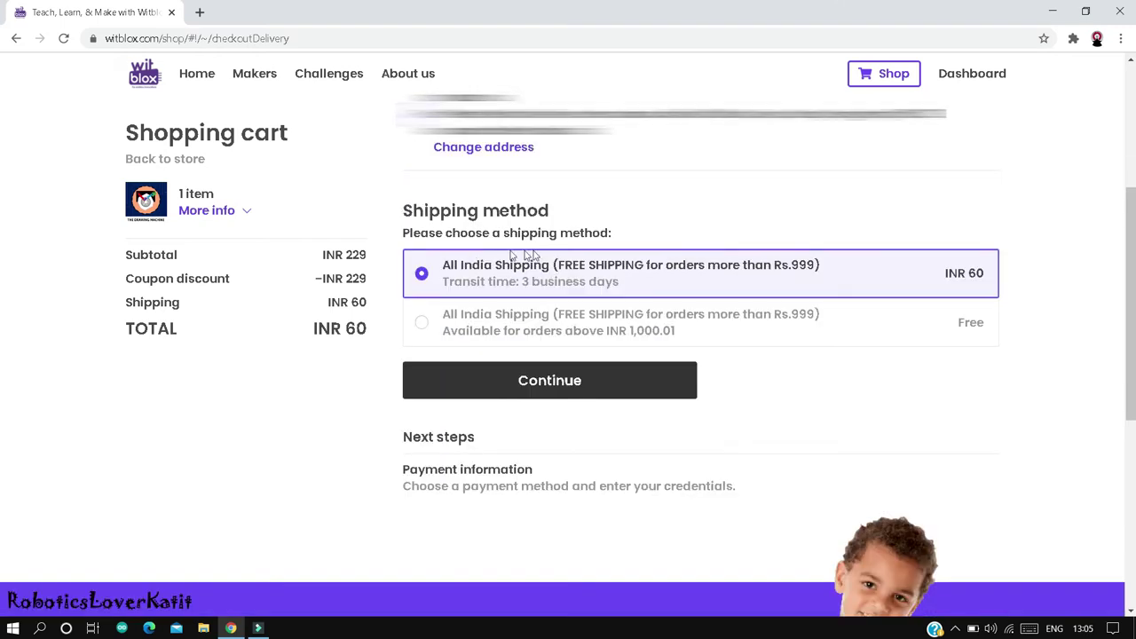
Place the INR 60 order with Cash on delivery as the payment method.
click(538, 385)
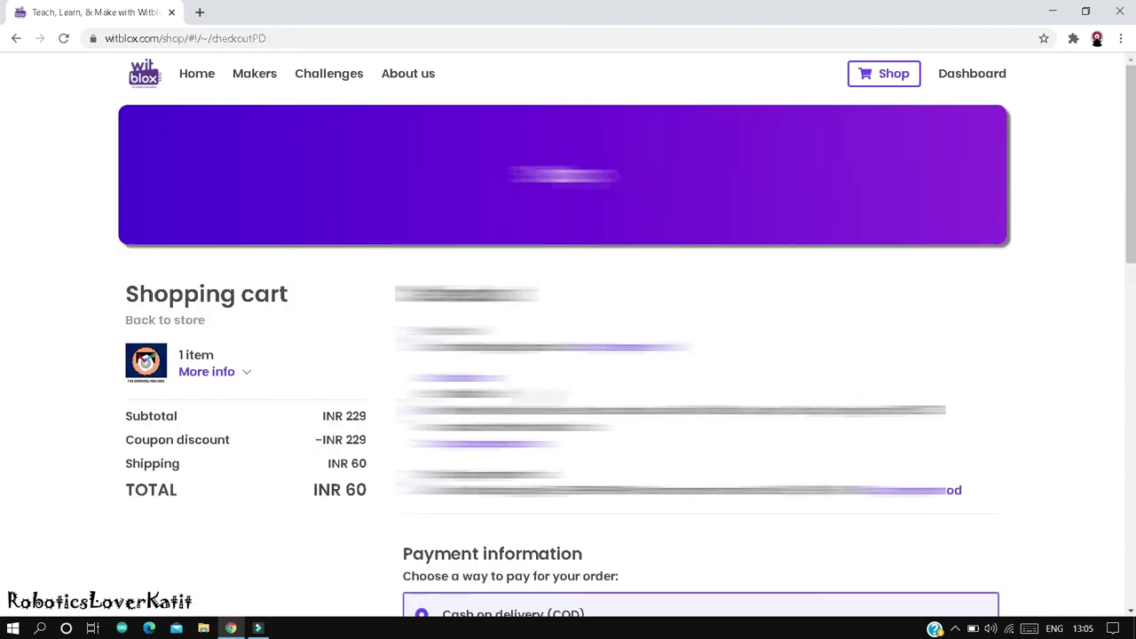
scroll(538, 409, down, 1)
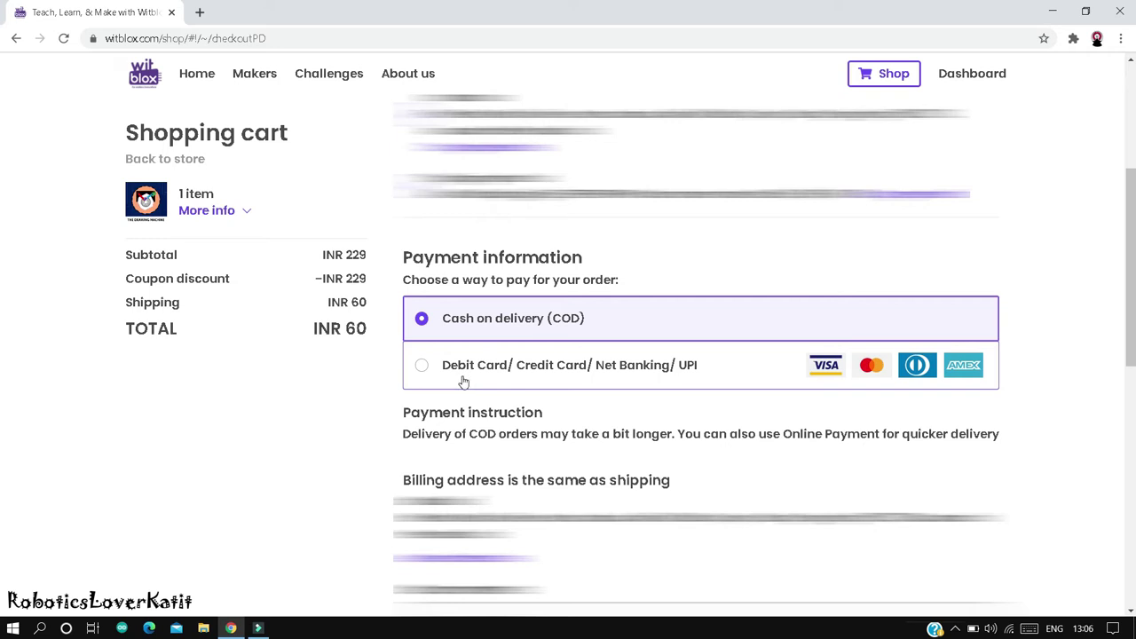
scroll(464, 382, down, 1)
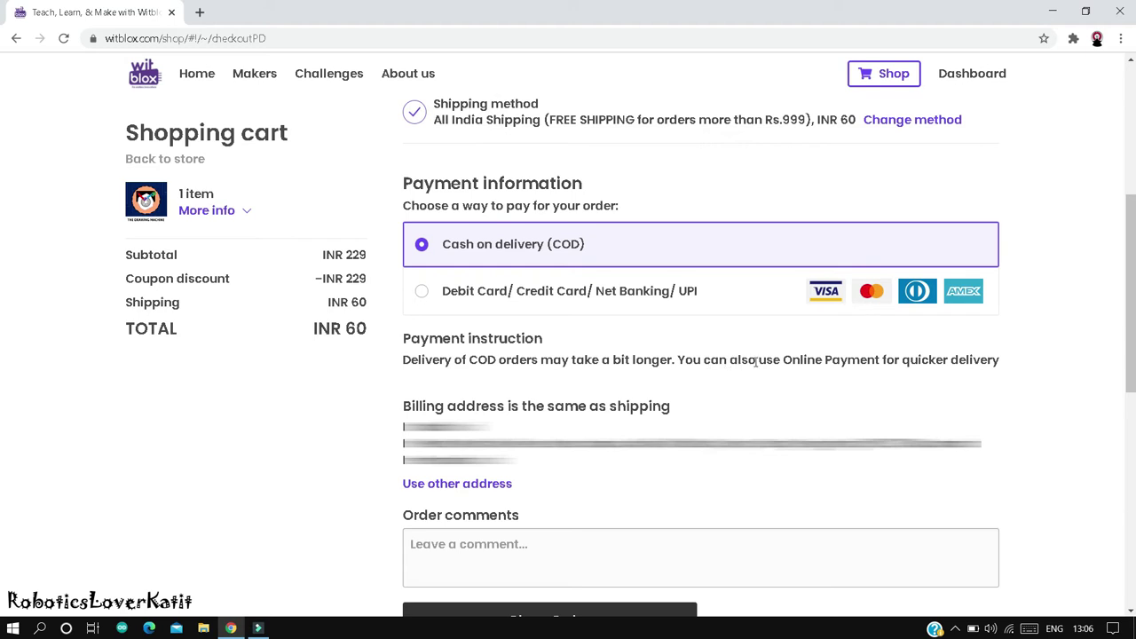
scroll(423, 428, down, 1)
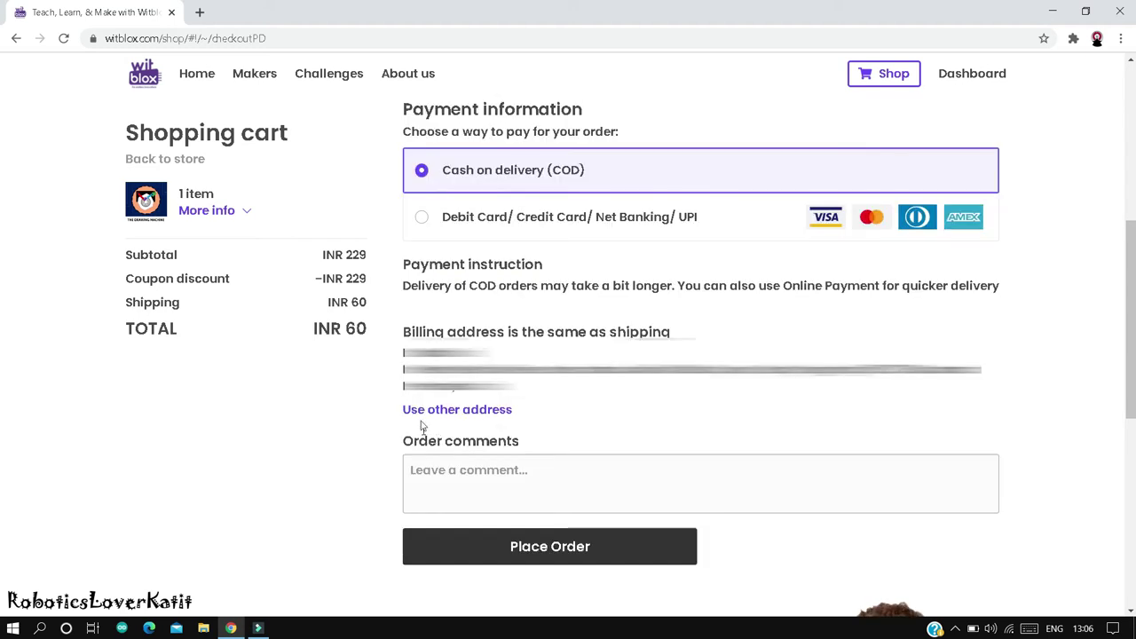
click(443, 469)
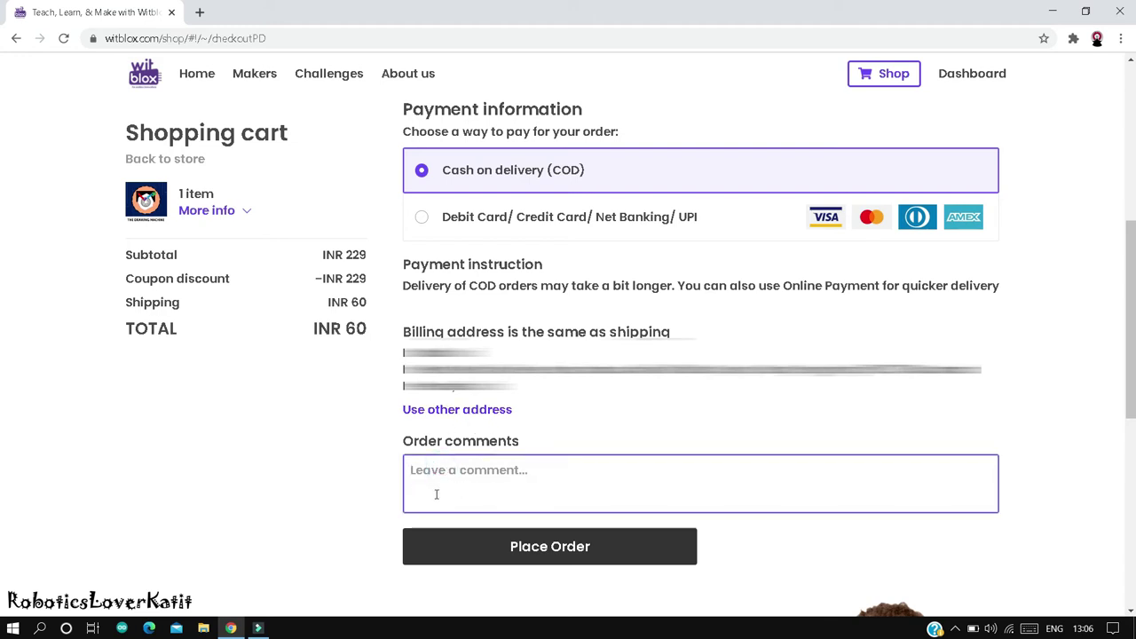
scroll(470, 492, up, 1)
scroll(583, 399, down, 2)
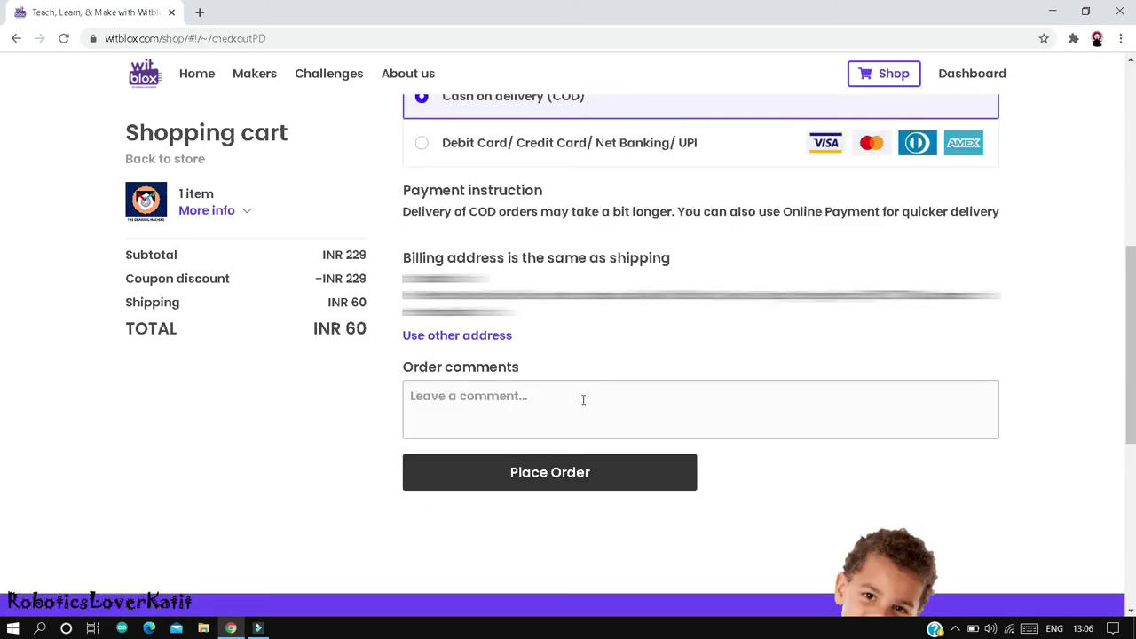
click(570, 482)
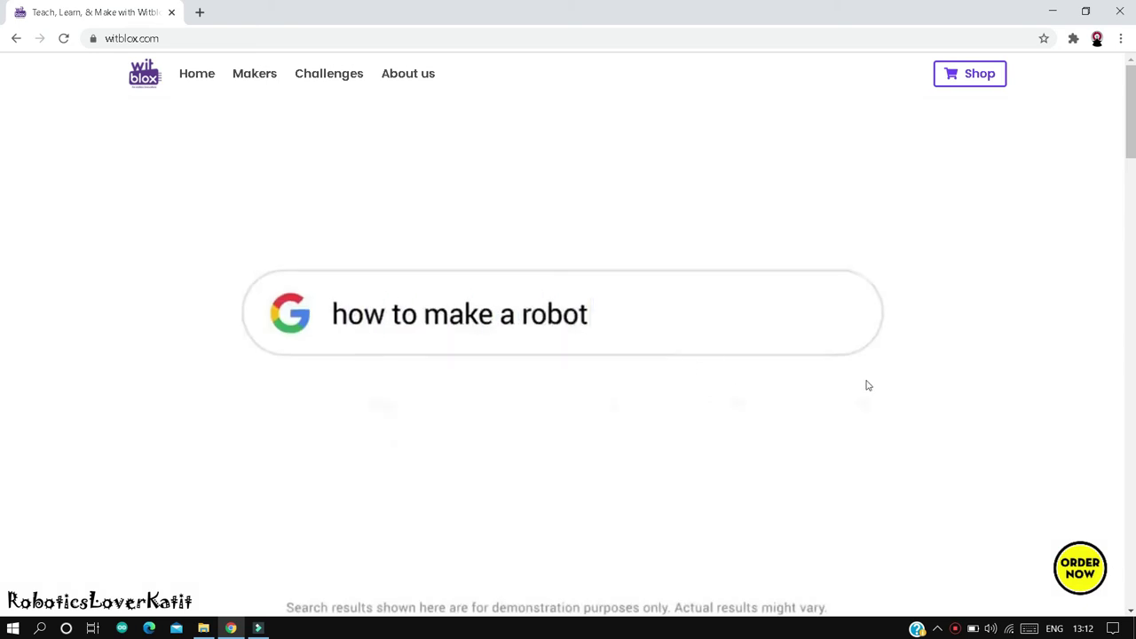
Open the Register for Warranty page from the site footer and scroll through the form.
scroll(866, 390, down, 15)
scroll(862, 402, down, 10)
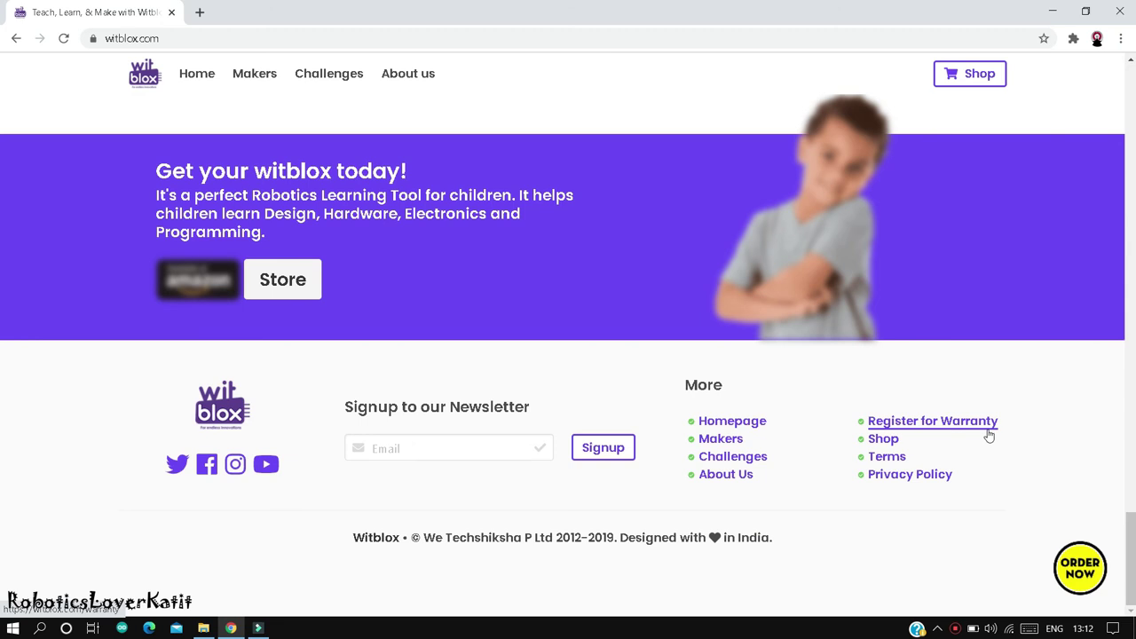
click(909, 426)
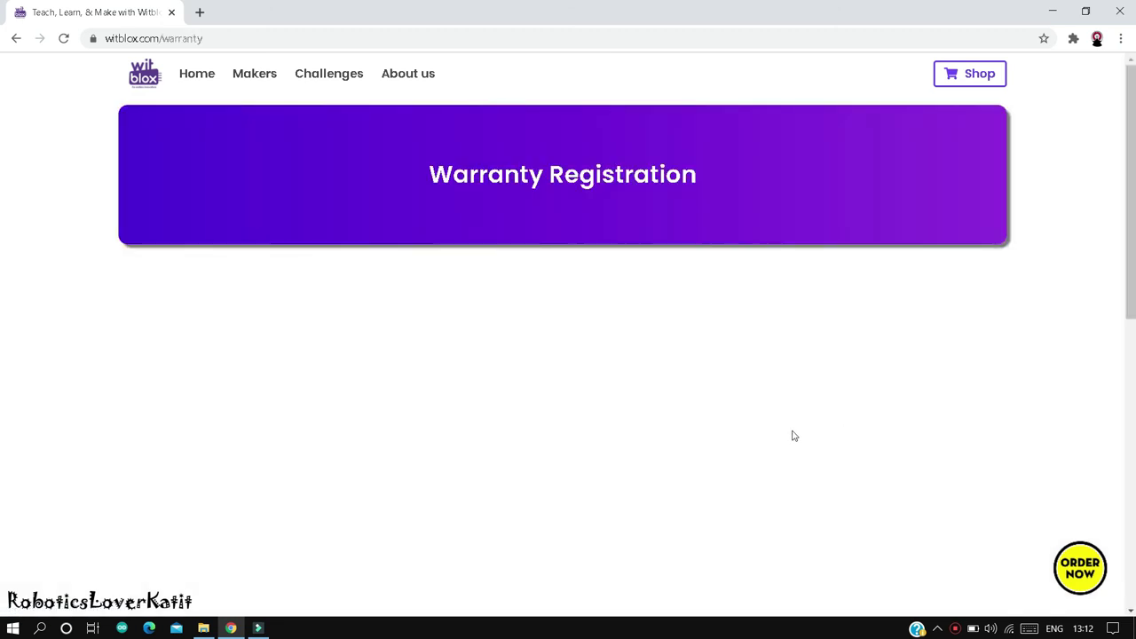
scroll(384, 420, down, 2)
scroll(361, 384, up, 1)
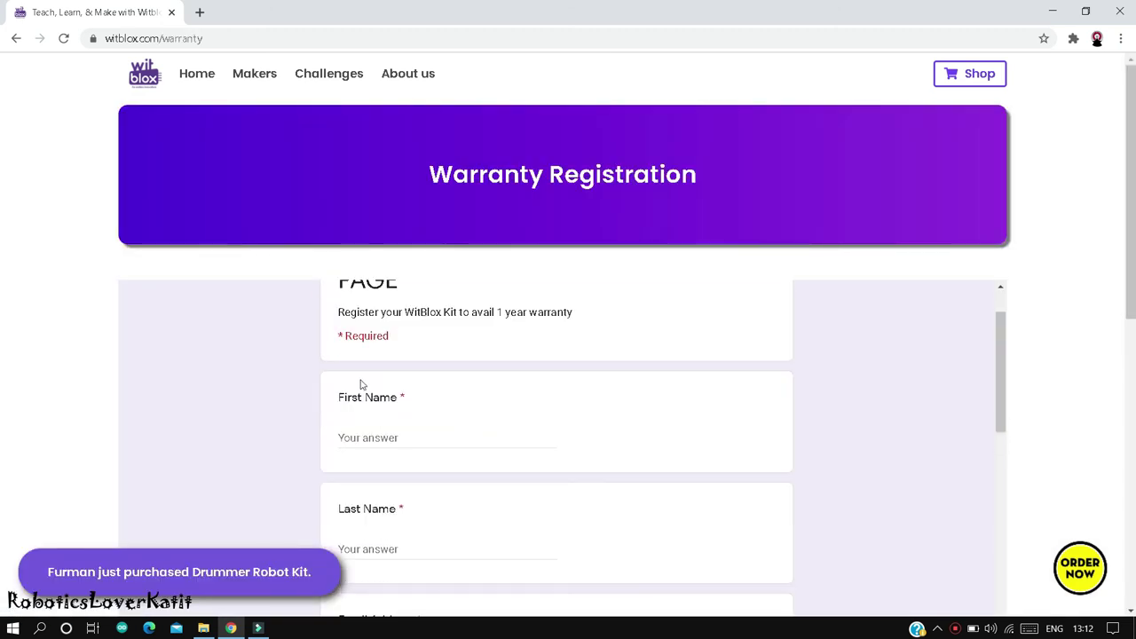
scroll(357, 461, down, 1)
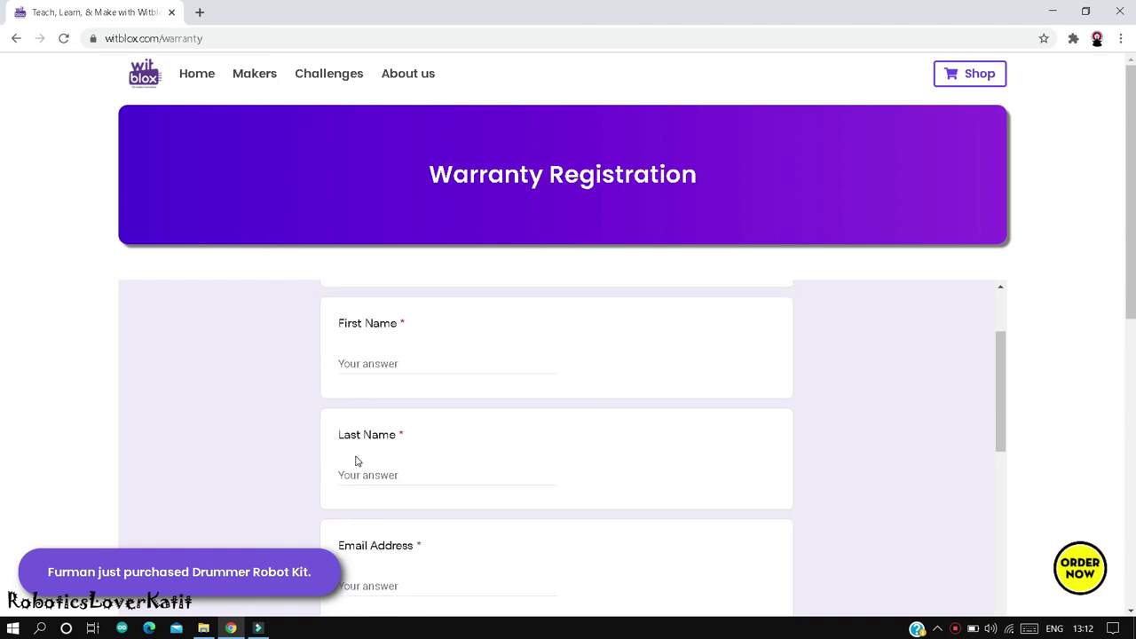
scroll(402, 472, down, 1)
scroll(390, 506, down, 1)
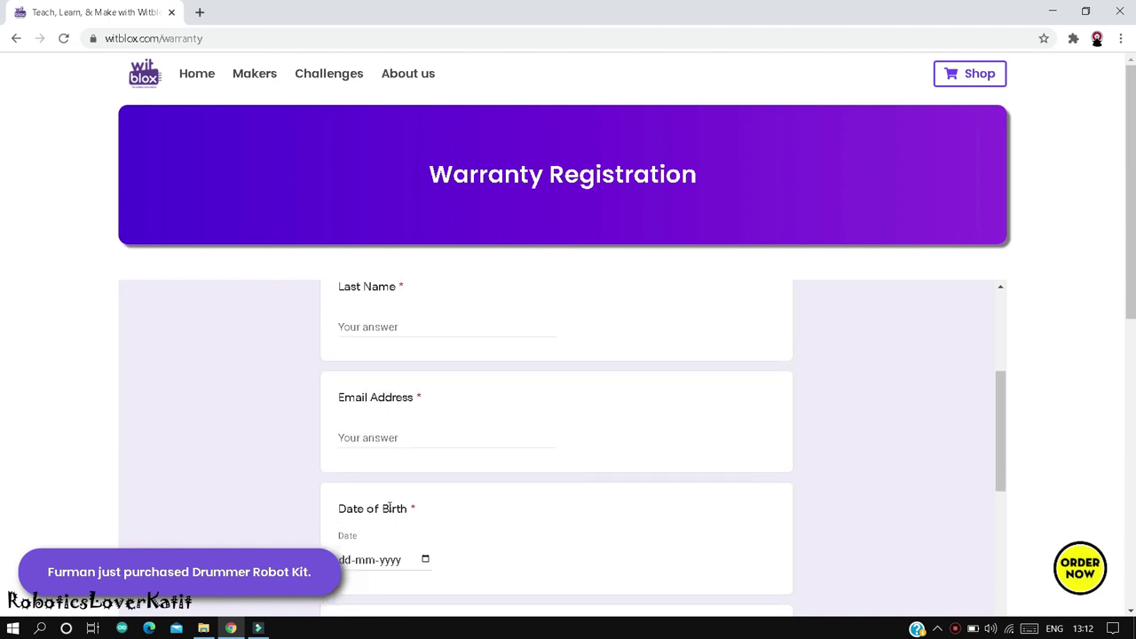
scroll(370, 470, down, 1)
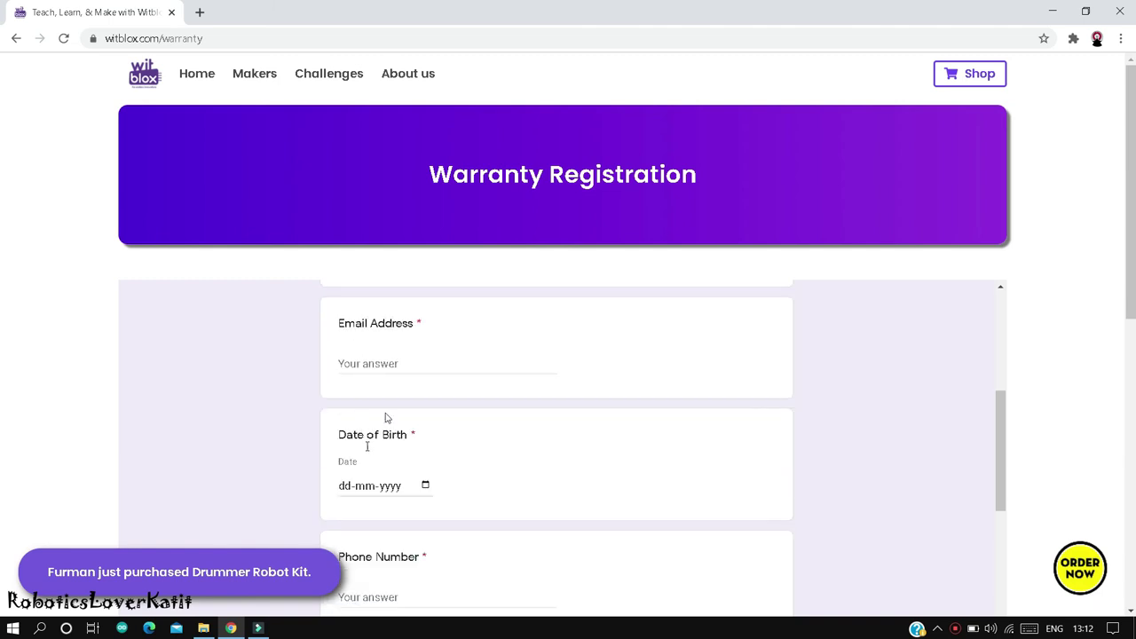
scroll(393, 484, down, 3)
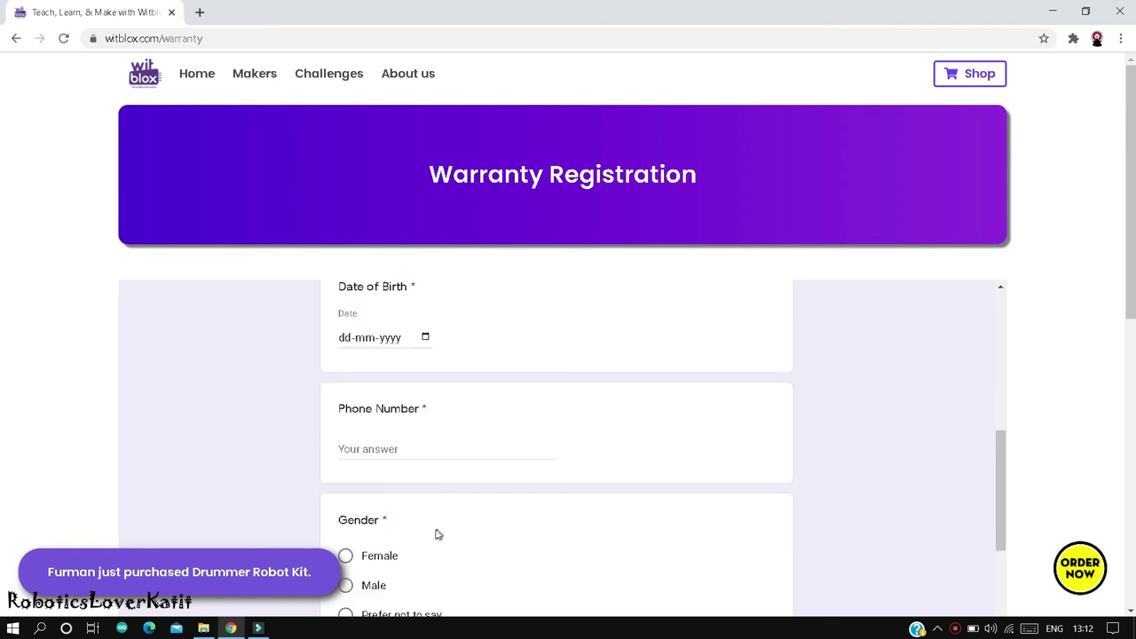
scroll(457, 490, down, 2)
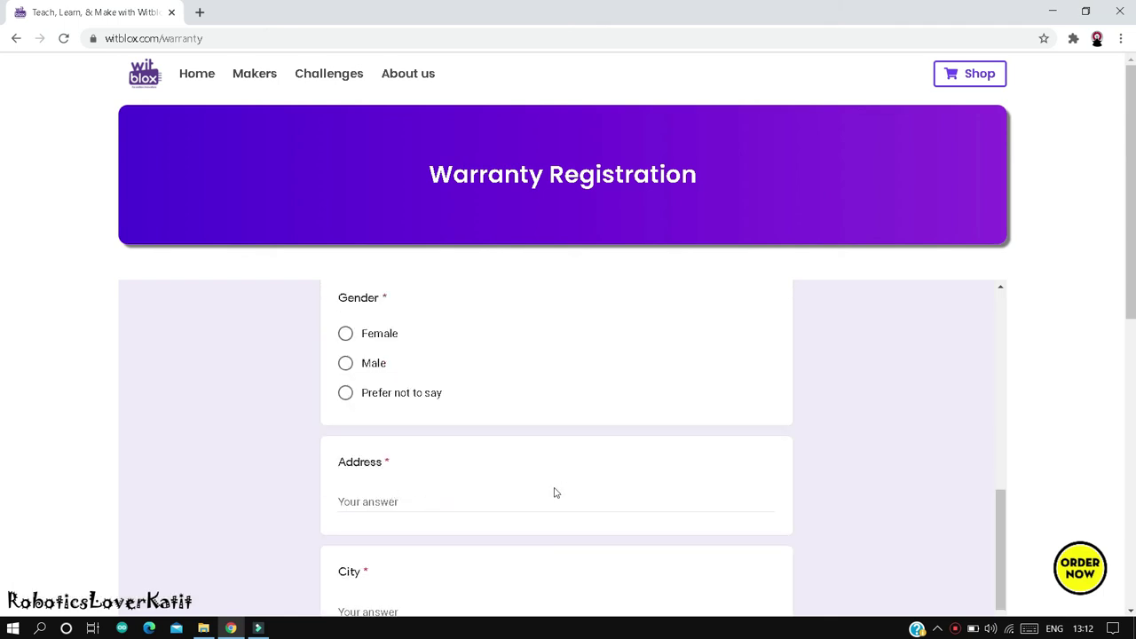
scroll(554, 493, down, 2)
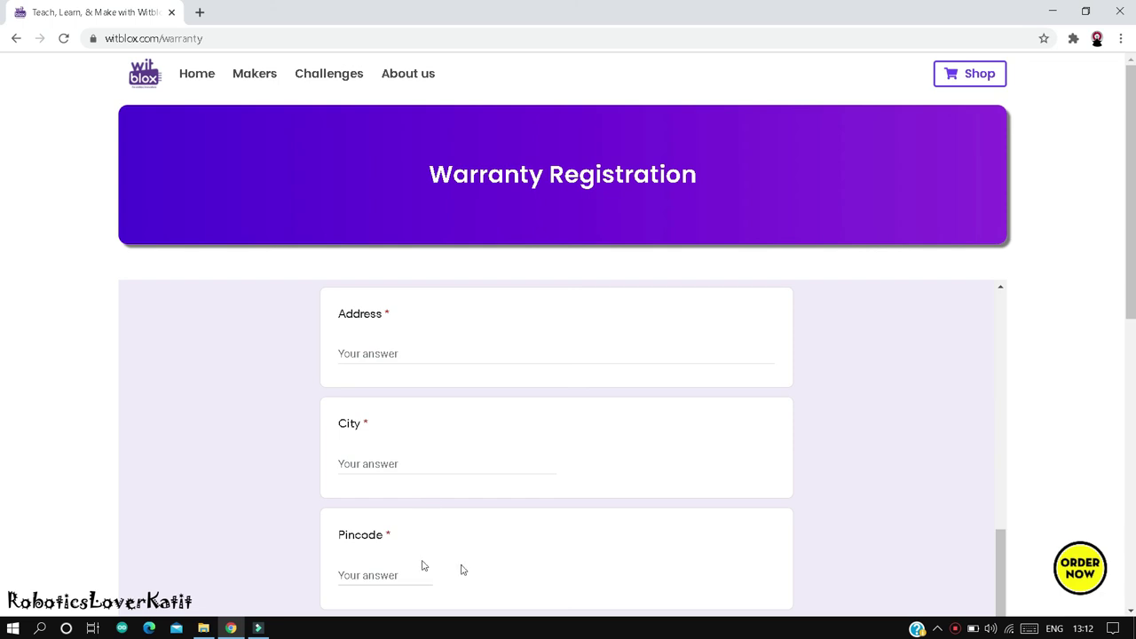
scroll(459, 568, down, 4)
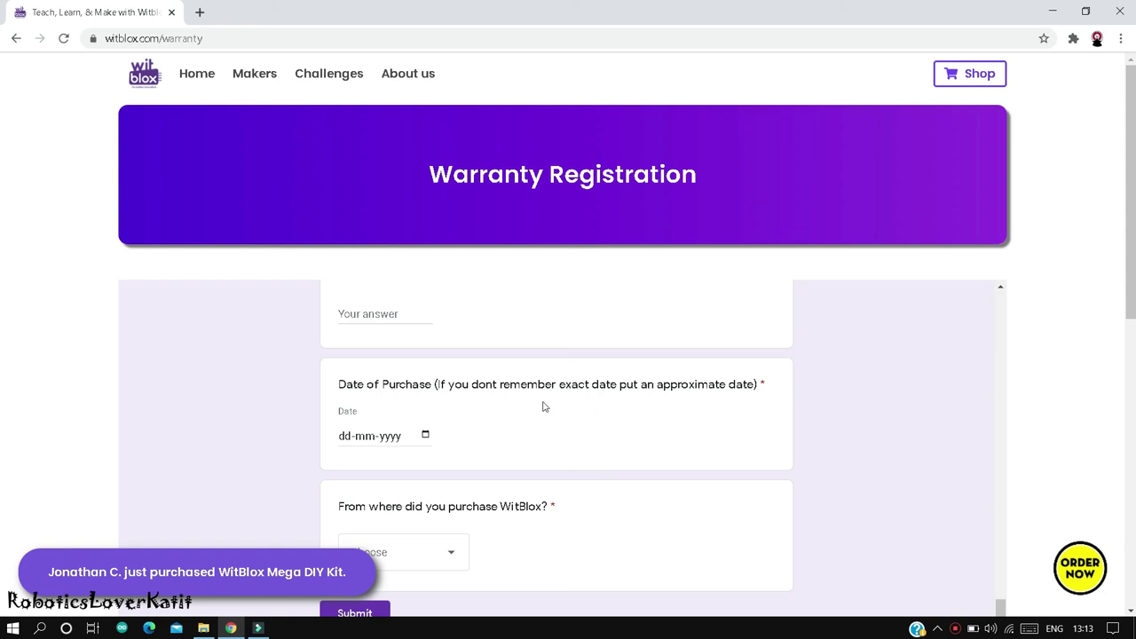
scroll(375, 450, down, 1)
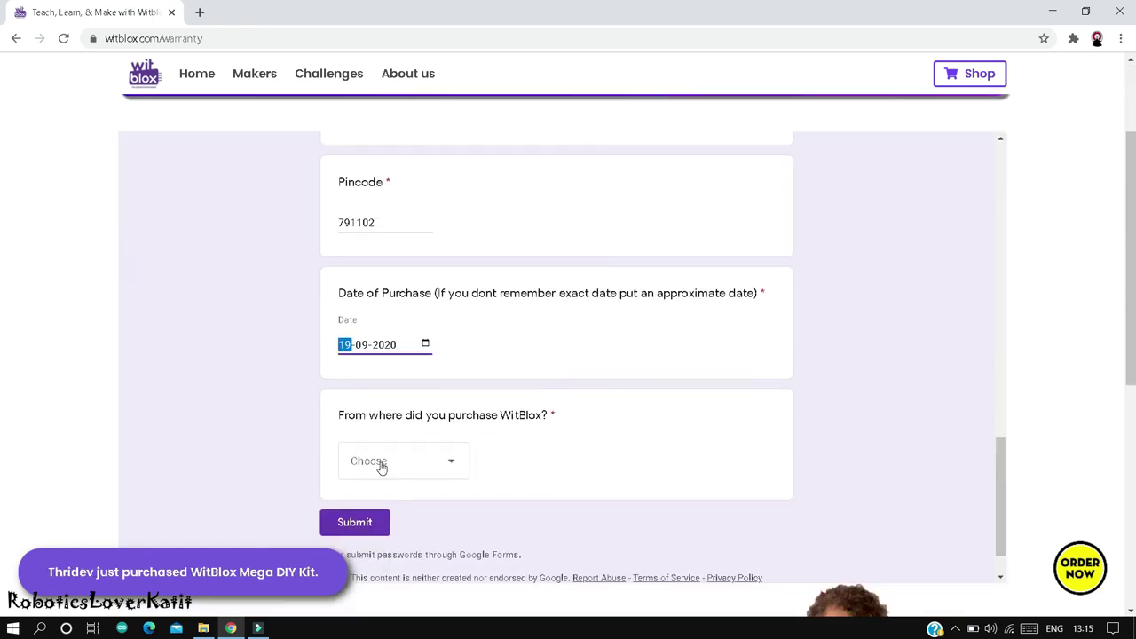
scroll(400, 448, down, 1)
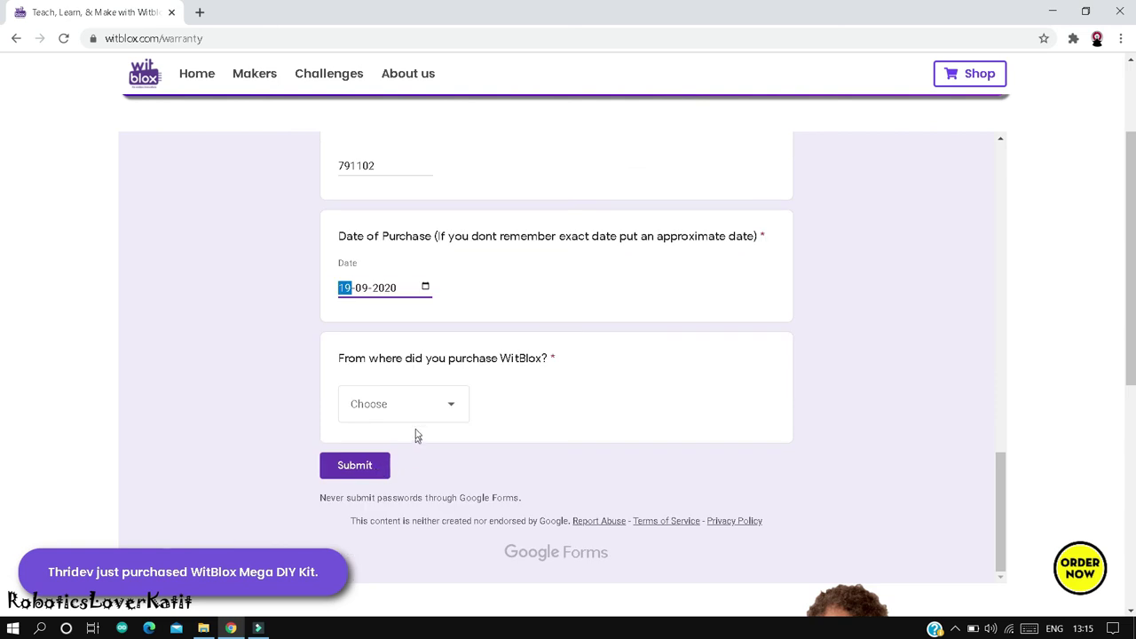
Set the purchase source to 'I got it as a gift' and submit the warranty form.
click(419, 417)
scroll(417, 428, down, 1)
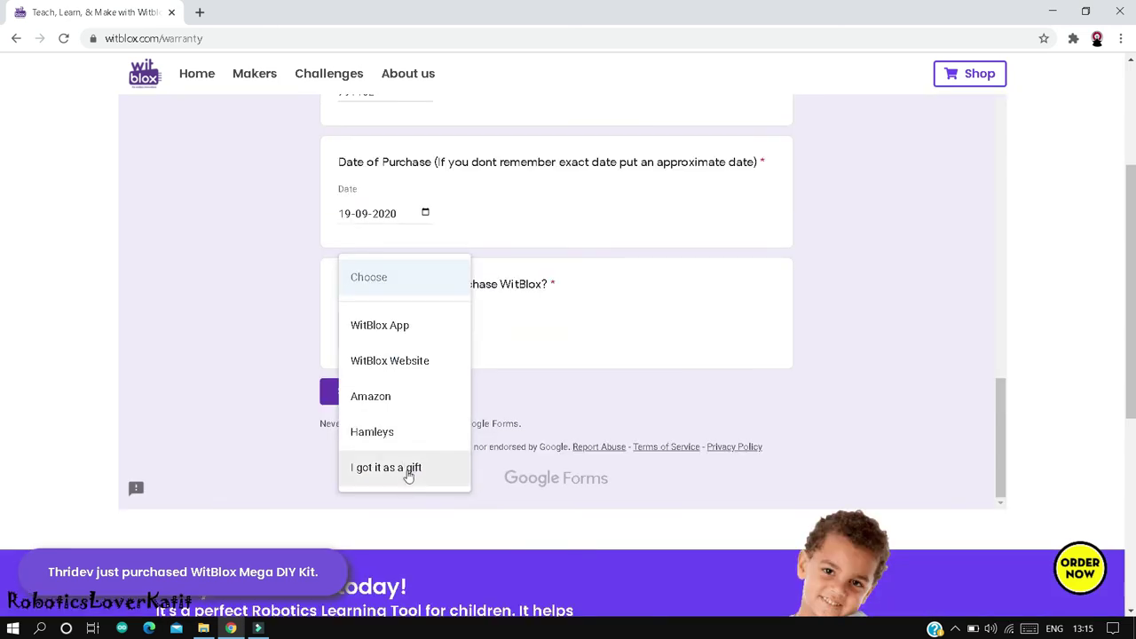
click(408, 478)
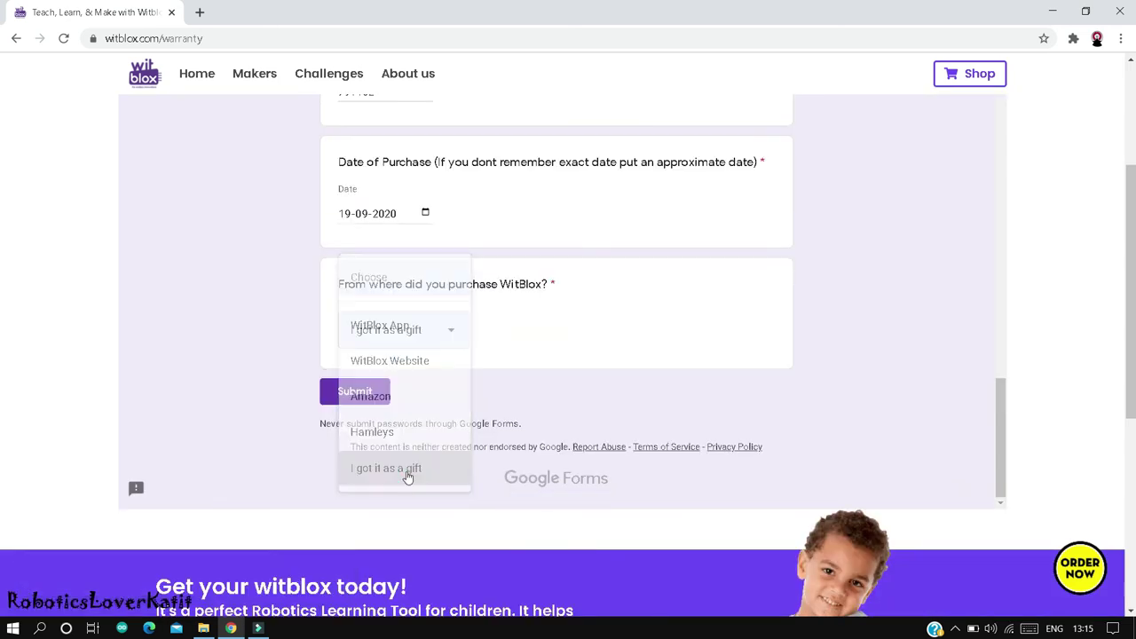
click(373, 402)
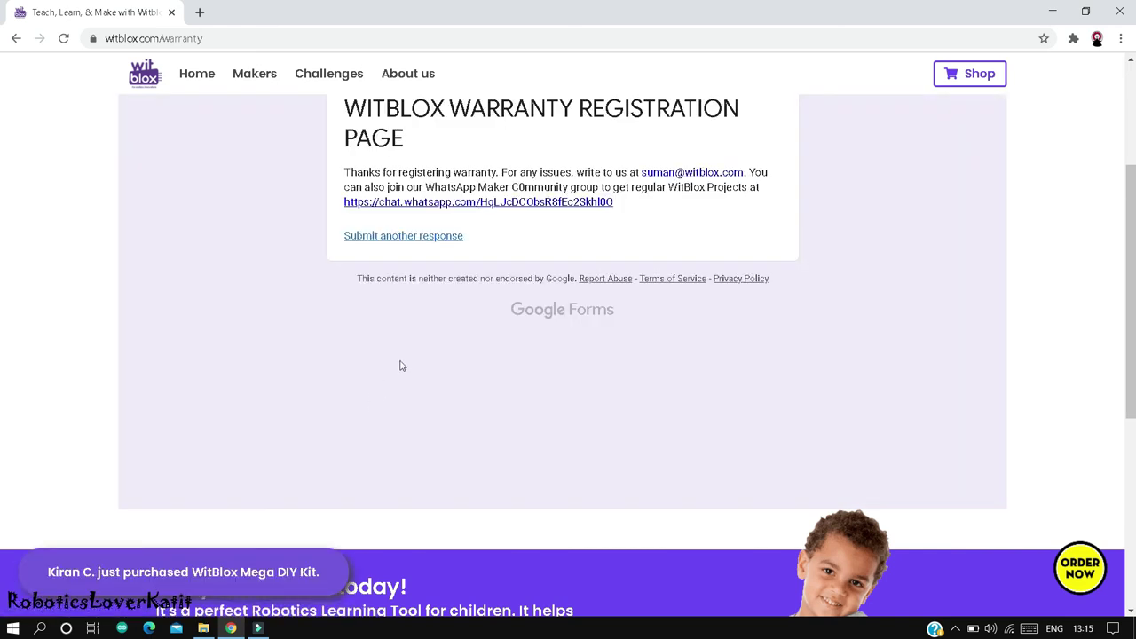
scroll(432, 163, up, 1)
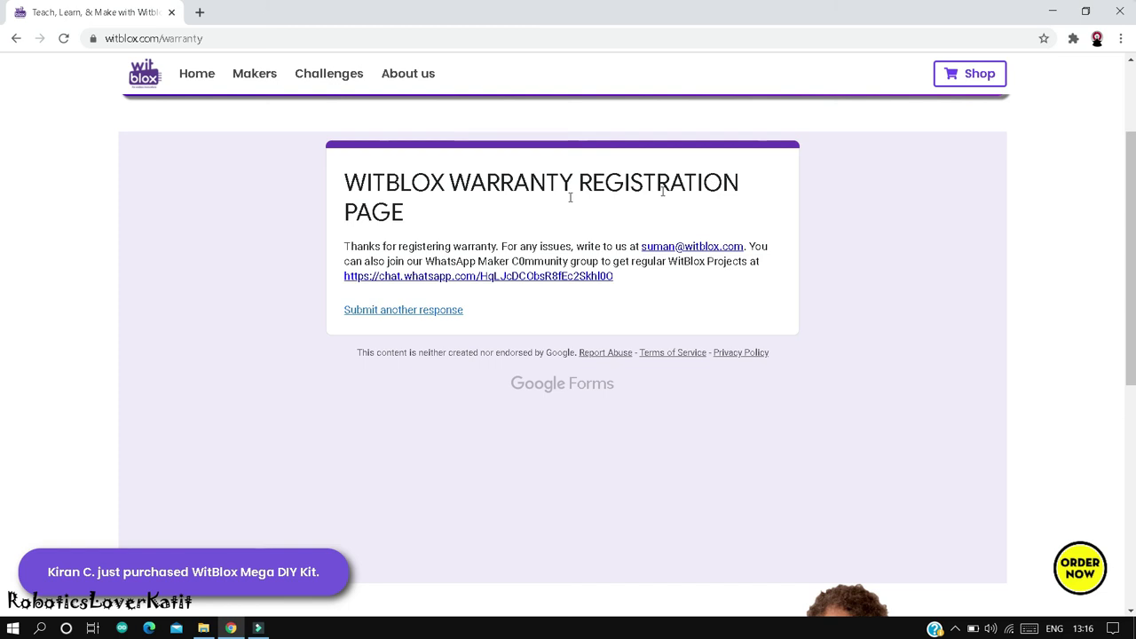